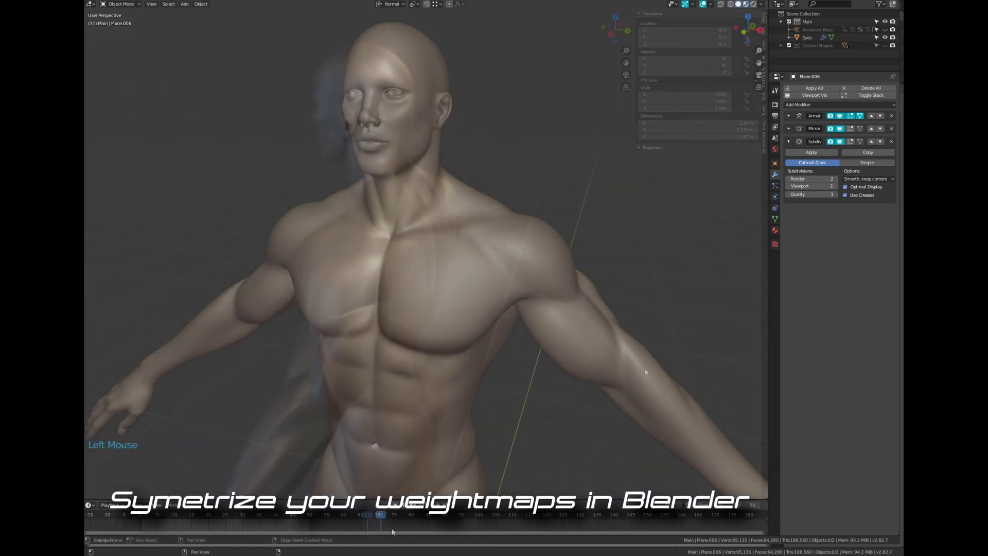
Scrub the animation, set Subdivision viewport level to 1, and move Scapula_Driv_Trgt_L 0.027 m on X.
{"action": "left_click_drag", "start_coordinate": [392, 530], "coordinate": [435, 528]}
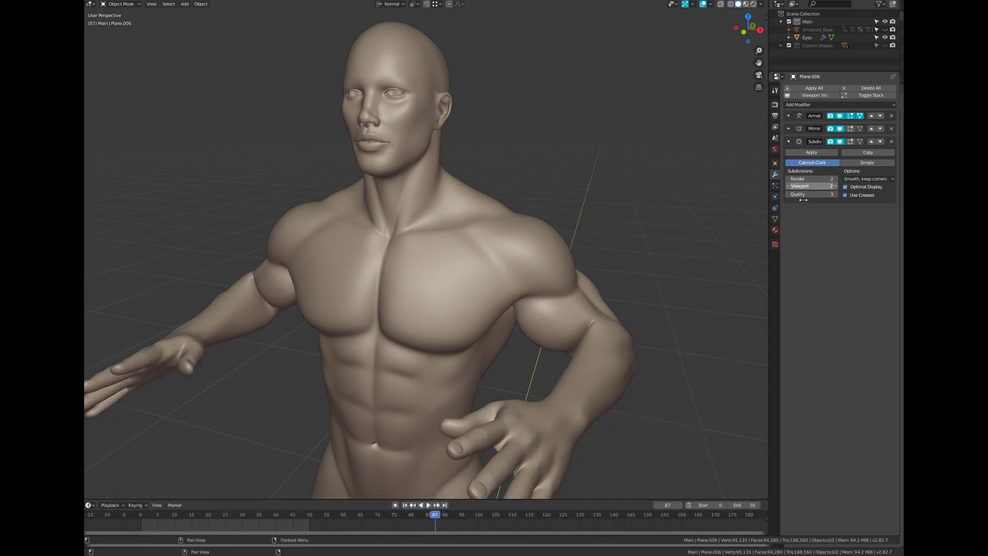
{"action": "left_click_drag", "start_coordinate": [803, 200], "coordinate": [792, 197]}
{"action": "middle_click_drag", "start_coordinate": [622, 304], "coordinate": [486, 493], "text": "shift"}
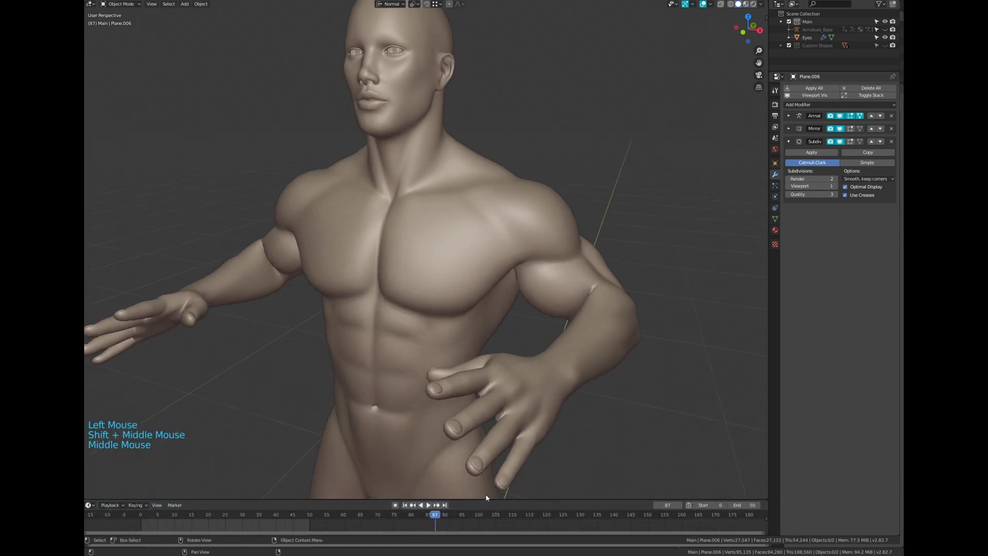
{"action": "mouse_move", "coordinate": [440, 527]}
{"action": "left_mouse_down"}
{"action": "mouse_move", "coordinate": [406, 528]}
{"action": "mouse_move", "coordinate": [427, 530]}
{"action": "left_mouse_up"}
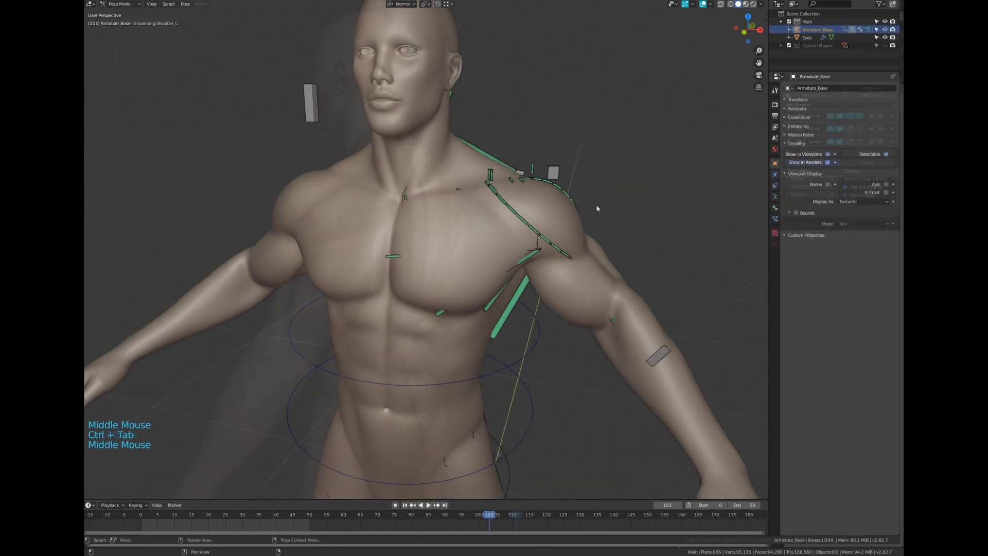
{"action": "left_click_drag", "start_coordinate": [554, 165], "coordinate": [497, 145]}
Test the scapula and head controls, then move the body's Mirror modifier above Armature.
{"action": "middle_click_drag", "start_coordinate": [497, 145], "coordinate": [466, 153]}
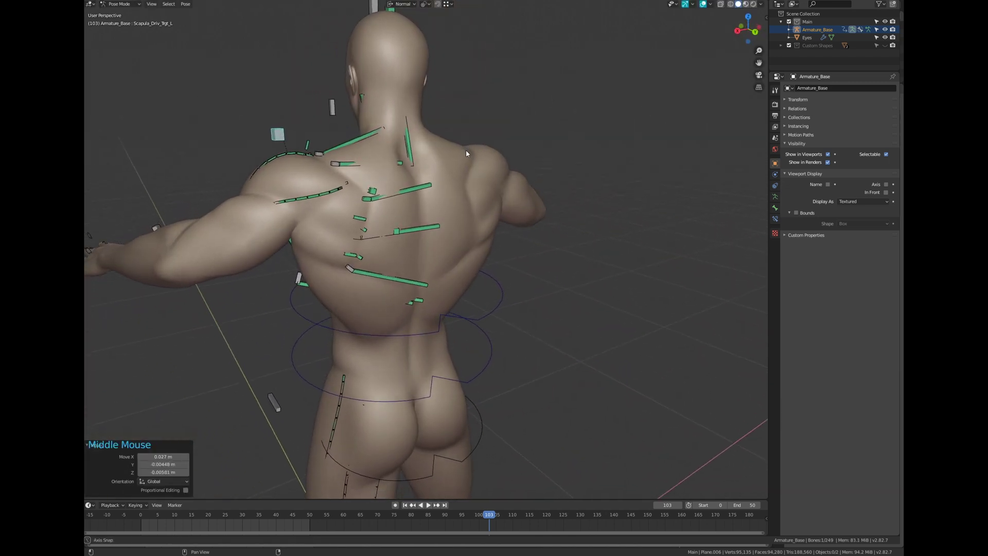
{"action": "middle_click_drag", "start_coordinate": [377, 159], "coordinate": [367, 162]}
{"action": "left_click", "coordinate": [301, 154]}
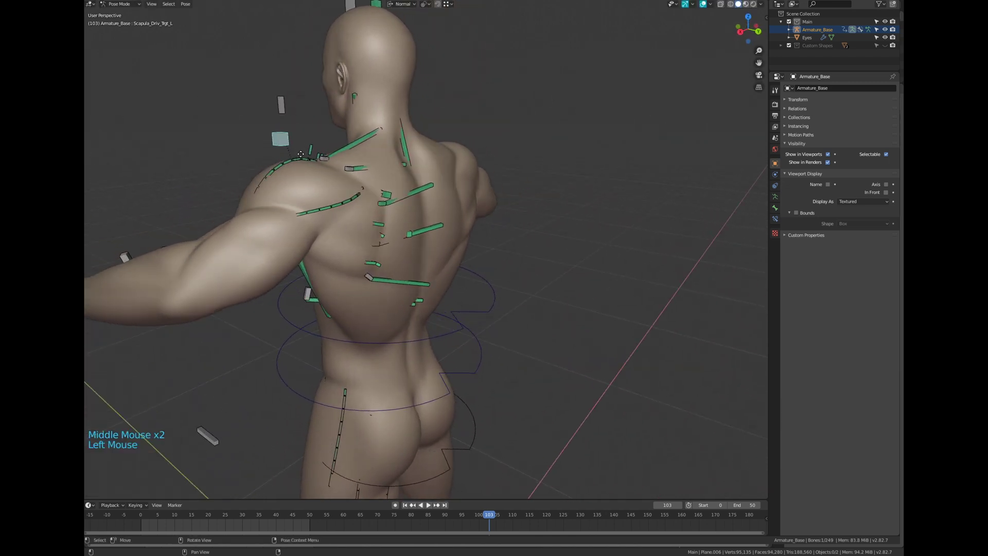
{"action": "left_click_drag", "start_coordinate": [301, 154], "coordinate": [334, 155]}
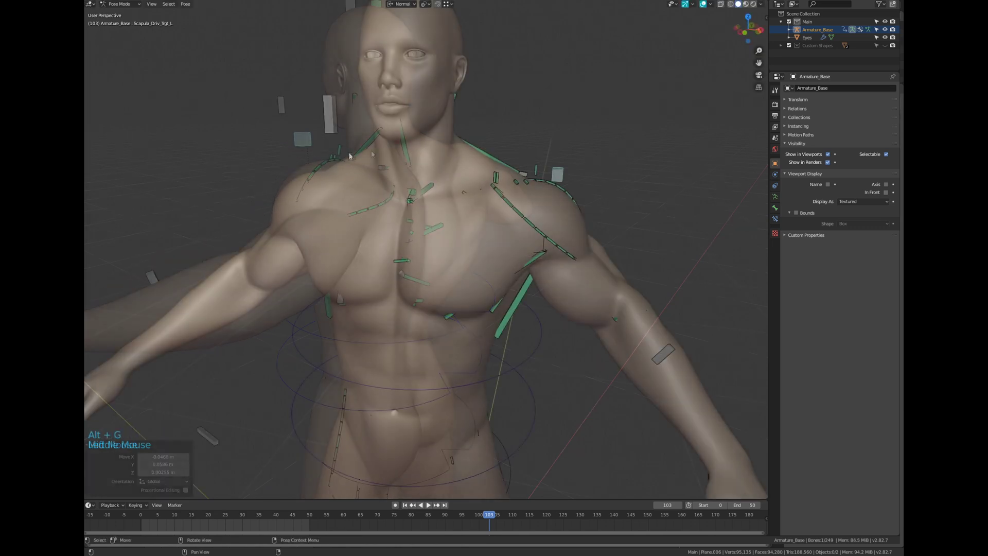
{"action": "left_click_drag", "start_coordinate": [342, 135], "coordinate": [322, 157]}
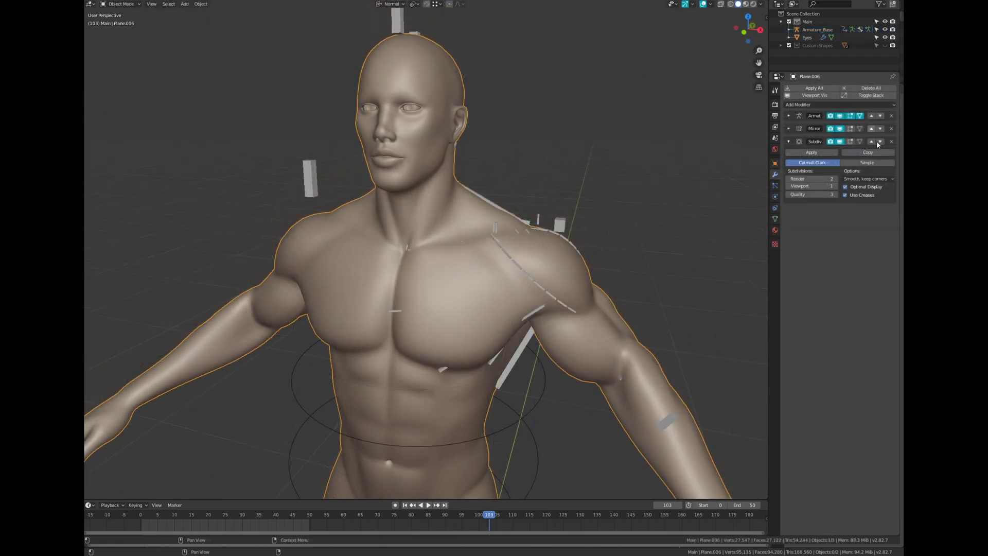
{"action": "left_click", "coordinate": [871, 128]}
{"action": "middle_click_drag", "start_coordinate": [613, 208], "coordinate": [542, 427]}
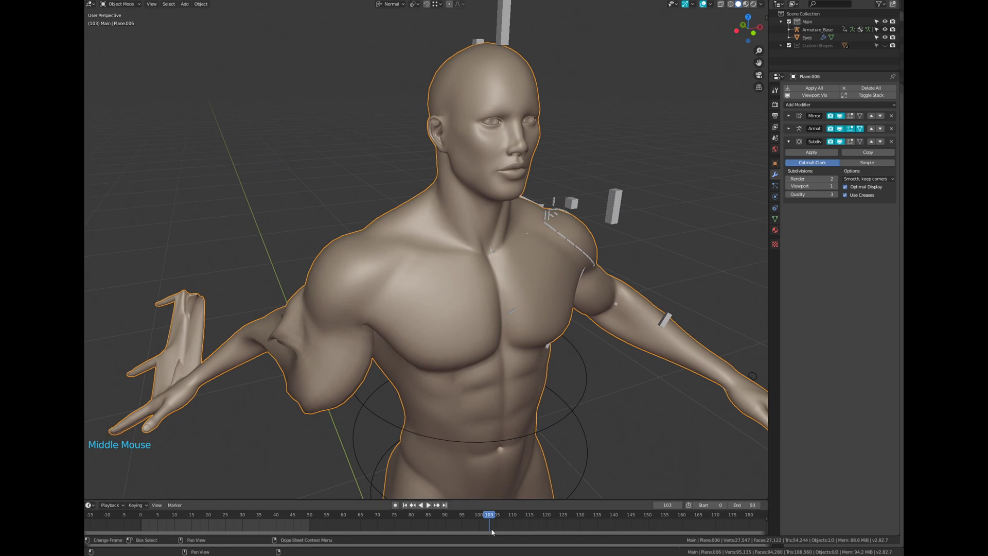
Inspect the body's mostly left-side vertex groups and add Collection 3 in the Outliner.
{"action": "left_click_drag", "start_coordinate": [491, 528], "coordinate": [534, 523]}
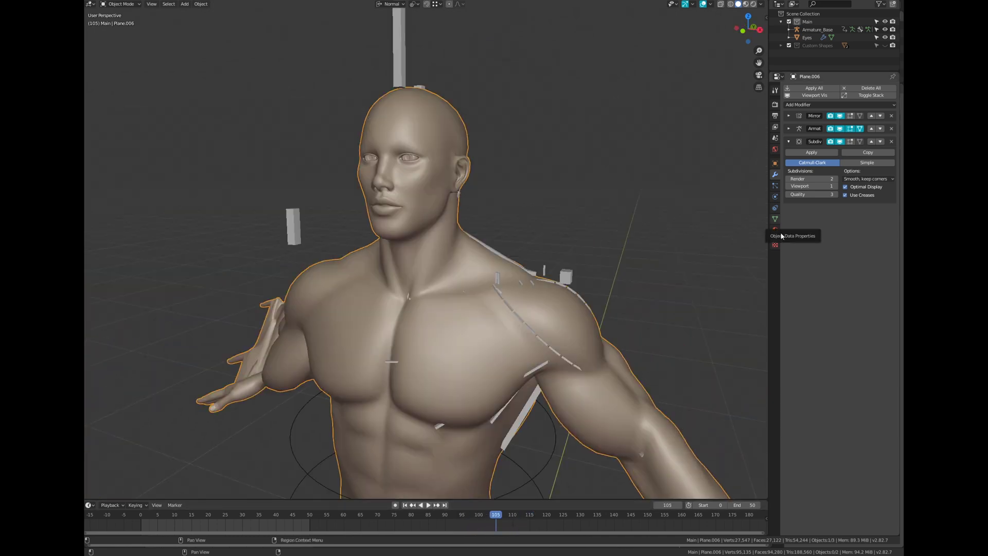
{"action": "left_click", "coordinate": [775, 218]}
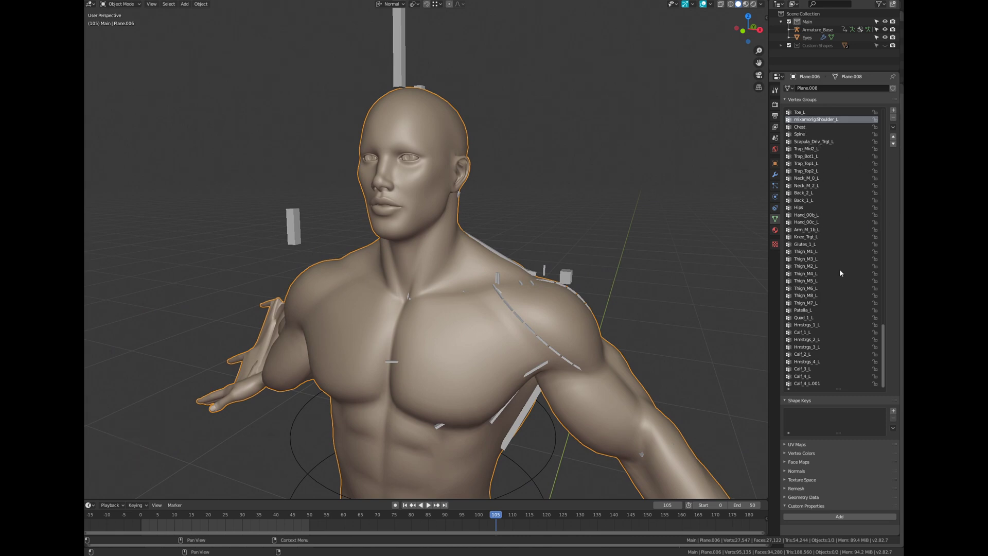
{"action": "left_click_drag", "start_coordinate": [889, 354], "coordinate": [890, 321]}
Rename Collection 3 to 'Right Side'.
{"action": "double_click", "coordinate": [813, 53]}
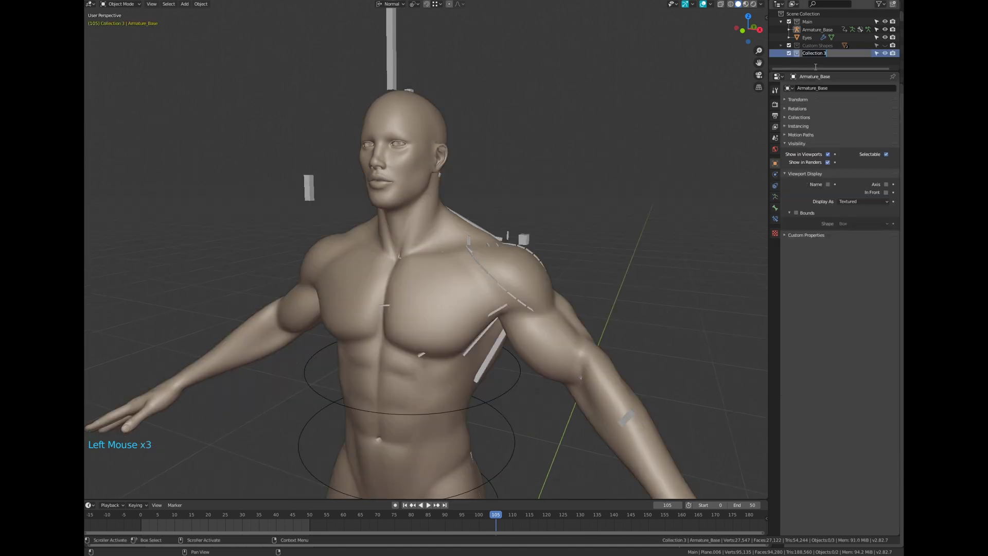
{"action": "key", "text": "shift"}
{"action": "type", "text": "Right Side"}
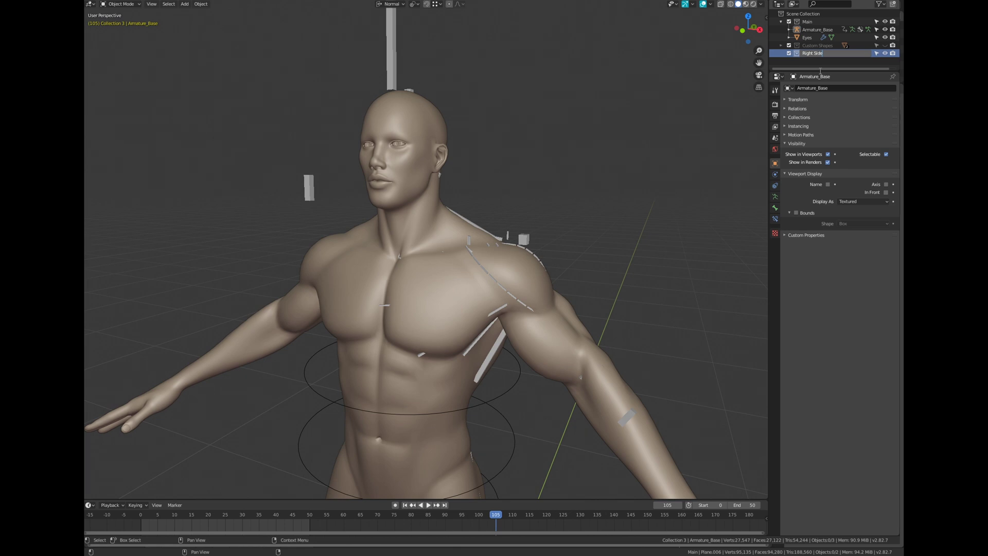
{"action": "key", "text": "Return"}
Duplicate the body and armature in place and move the copies into Right Side.
{"action": "left_click", "coordinate": [575, 277]}
{"action": "left_click", "coordinate": [575, 278], "text": "shift"}
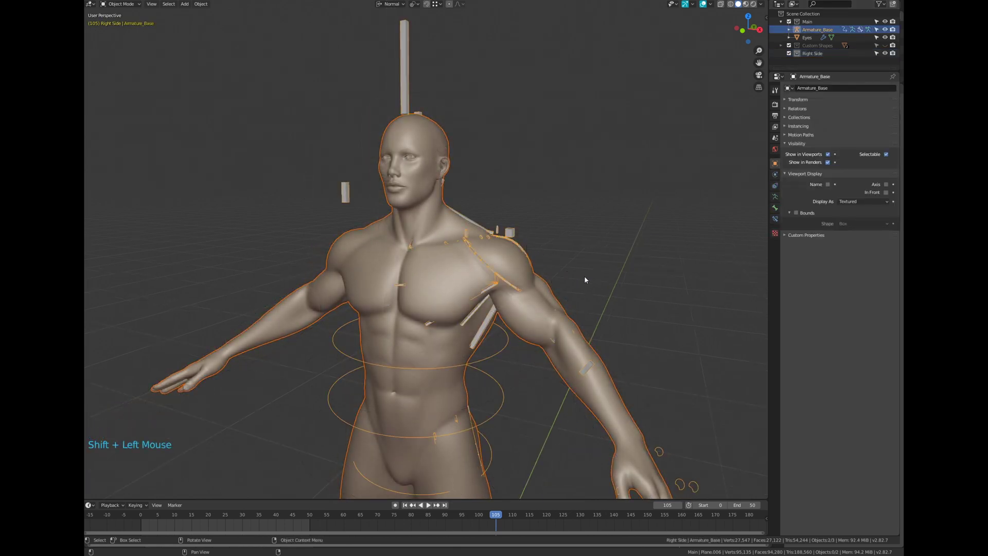
{"action": "key", "text": "shift"}
{"action": "key", "text": "shift+d"}
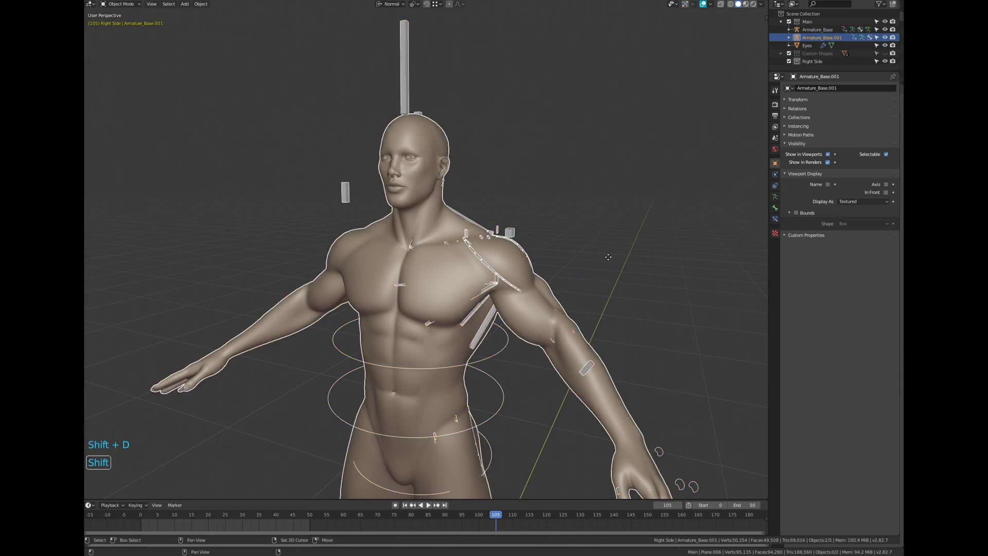
{"action": "right_click", "coordinate": [608, 260]}
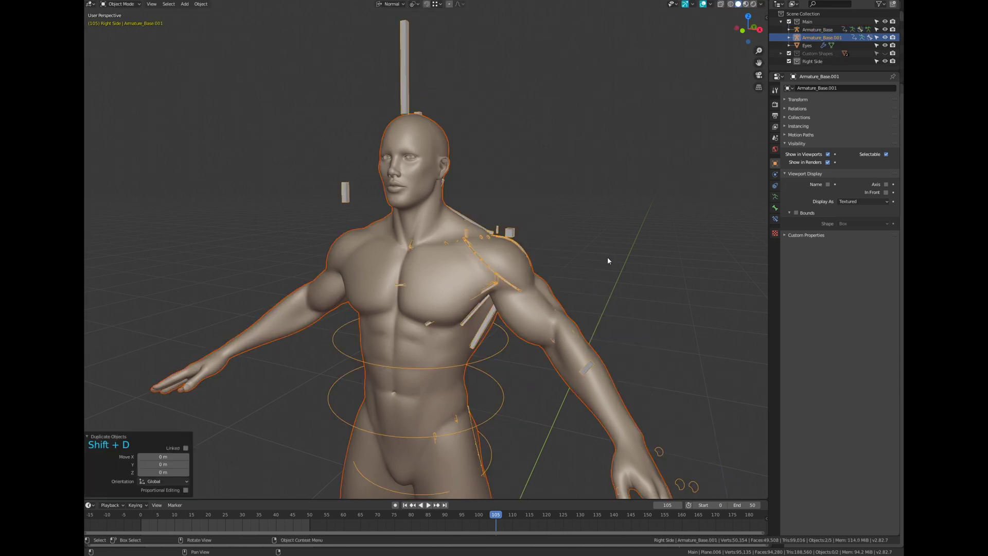
{"action": "key", "text": "m"}
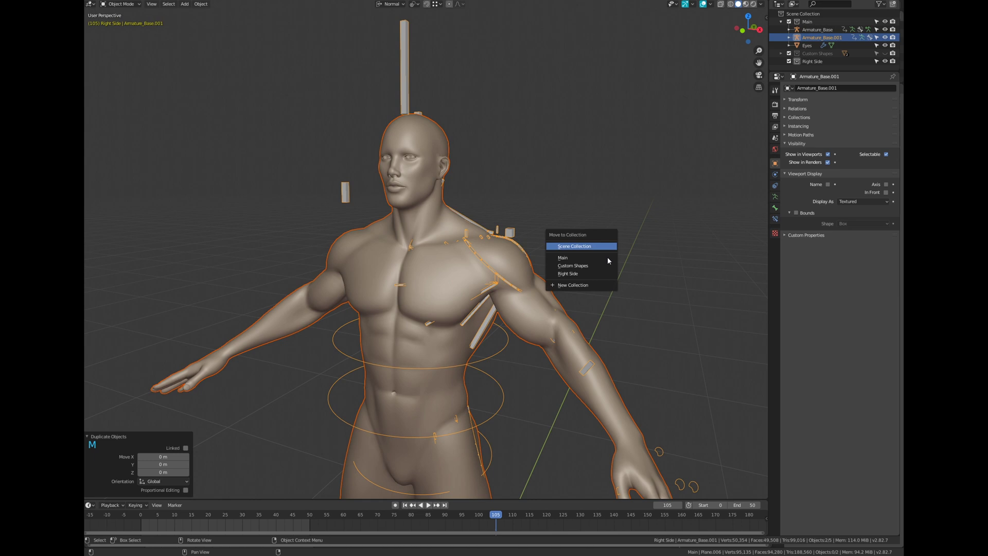
{"action": "left_click", "coordinate": [591, 274]}
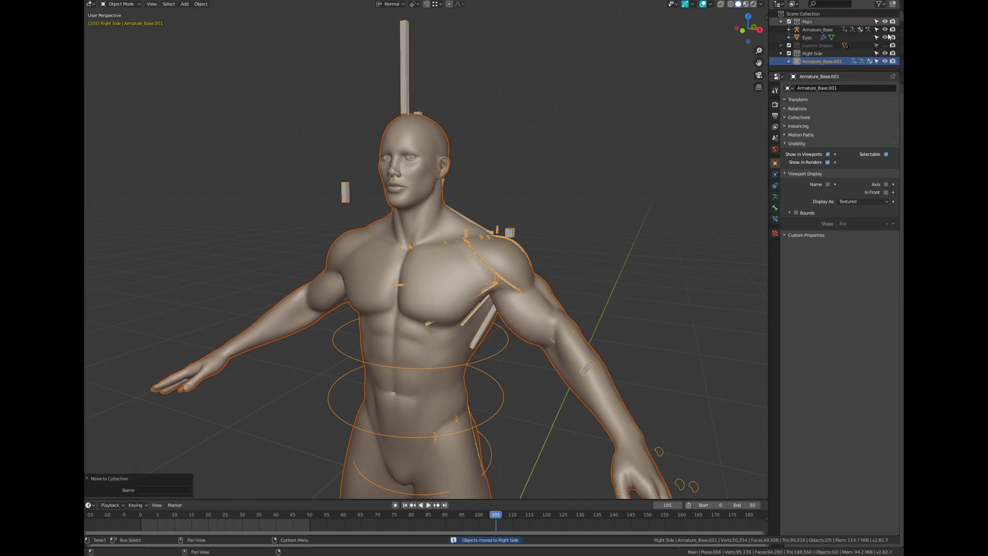
Batch rename all duplicate armature bones from _L to _R, changing 231 of 249.
{"action": "middle_click_drag", "start_coordinate": [384, 246], "coordinate": [496, 281]}
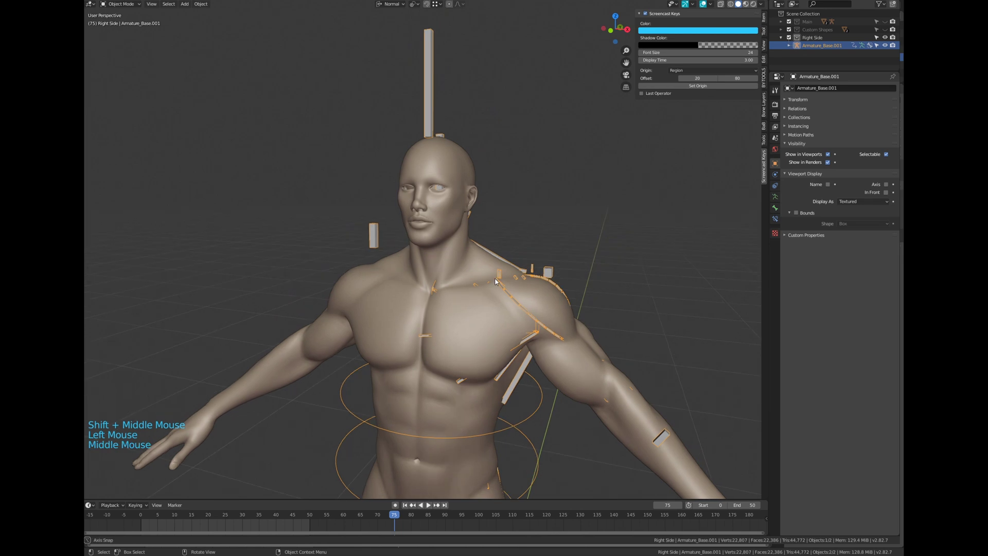
{"action": "key", "text": "Tab"}
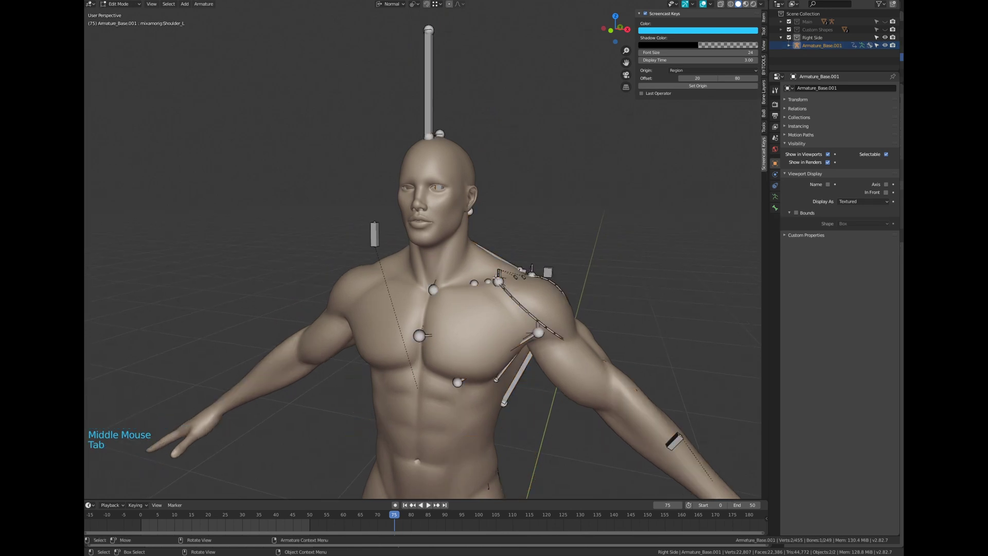
{"action": "key", "text": "a"}
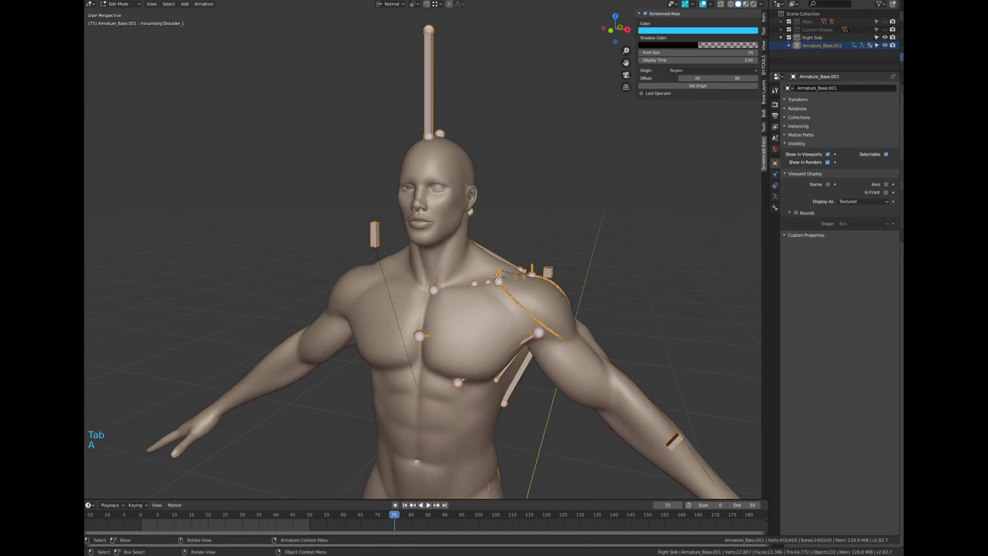
{"action": "key", "text": "F3"}
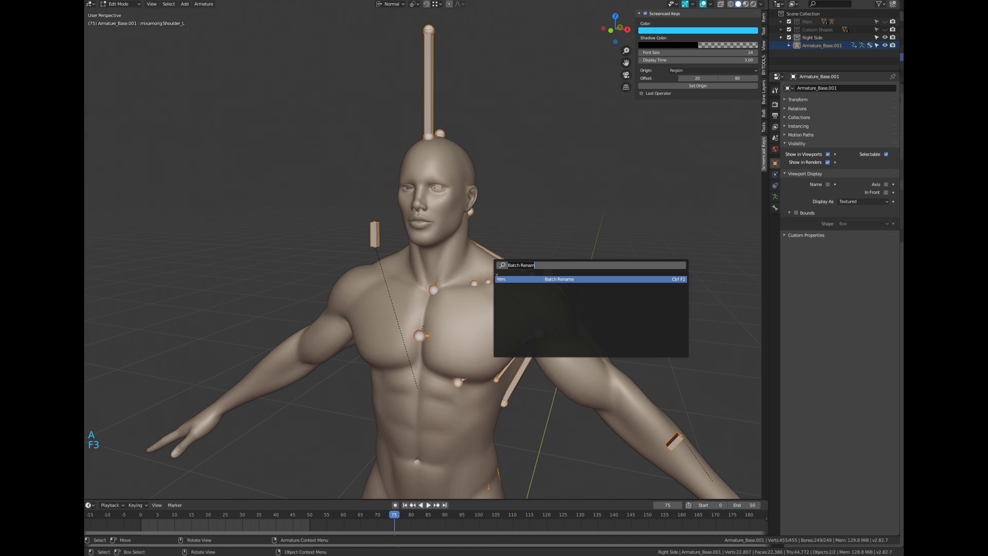
{"action": "key", "text": "Return"}
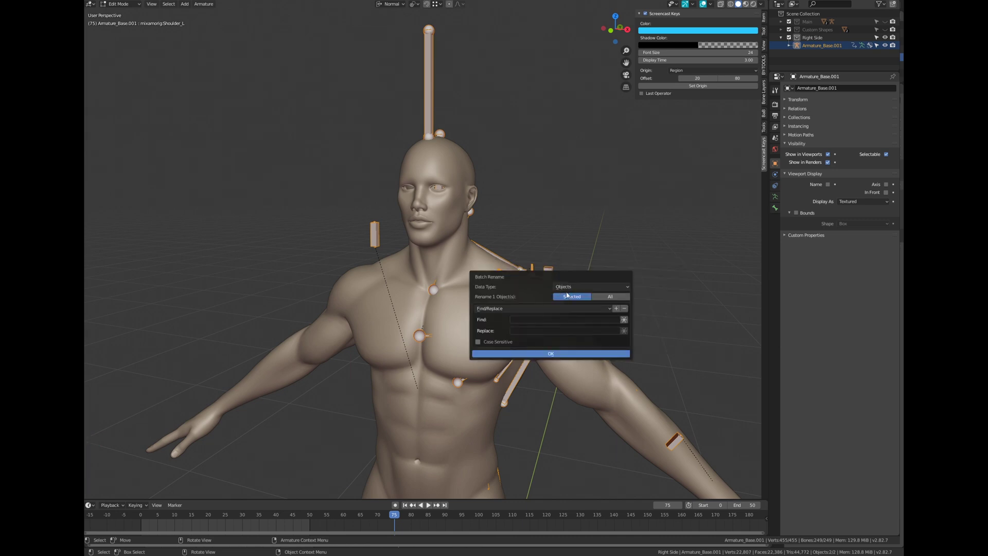
{"action": "left_click", "coordinate": [594, 288]}
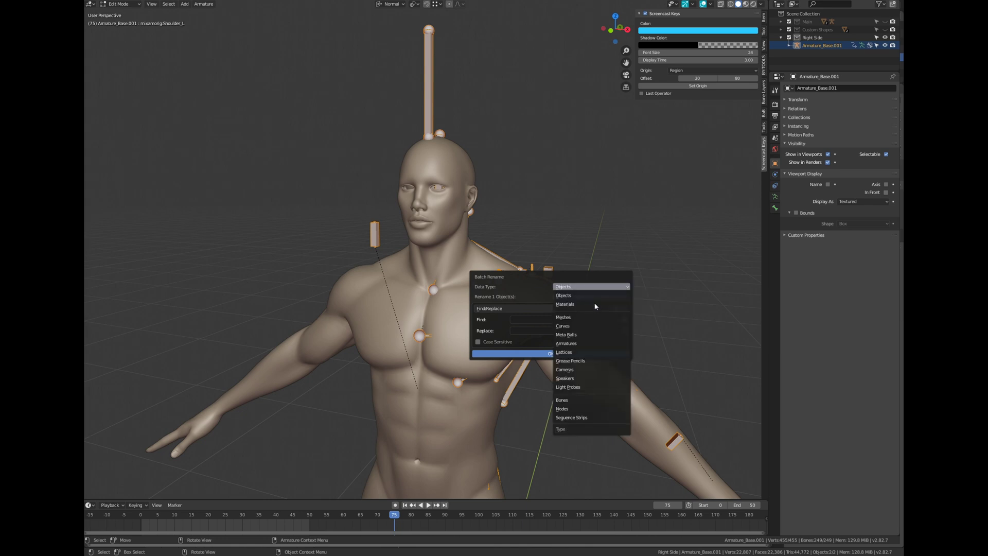
{"action": "left_click", "coordinate": [590, 412]}
{"action": "left_click", "coordinate": [528, 320]}
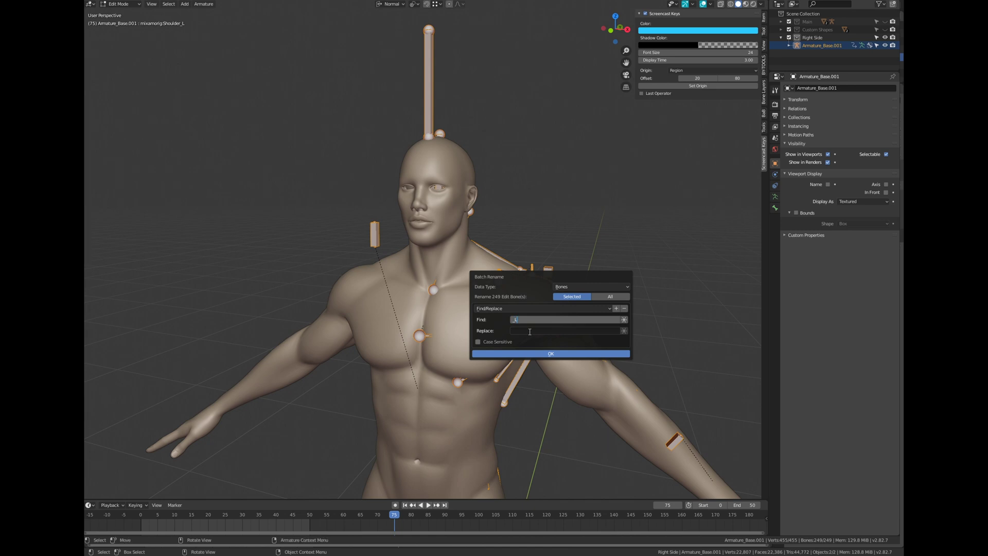
{"action": "left_click", "coordinate": [530, 331]}
{"action": "key", "text": "shift"}
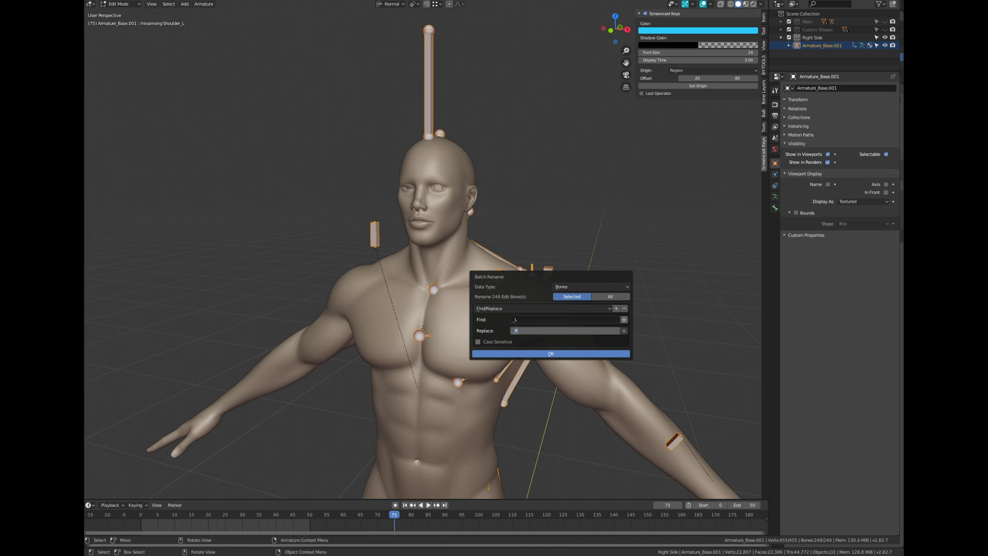
{"action": "key", "text": "Return"}
{"action": "key", "text": "Return"}
Show bone names, then select the duplicate body and view its _R vertex groups.
{"action": "key", "text": "q"}
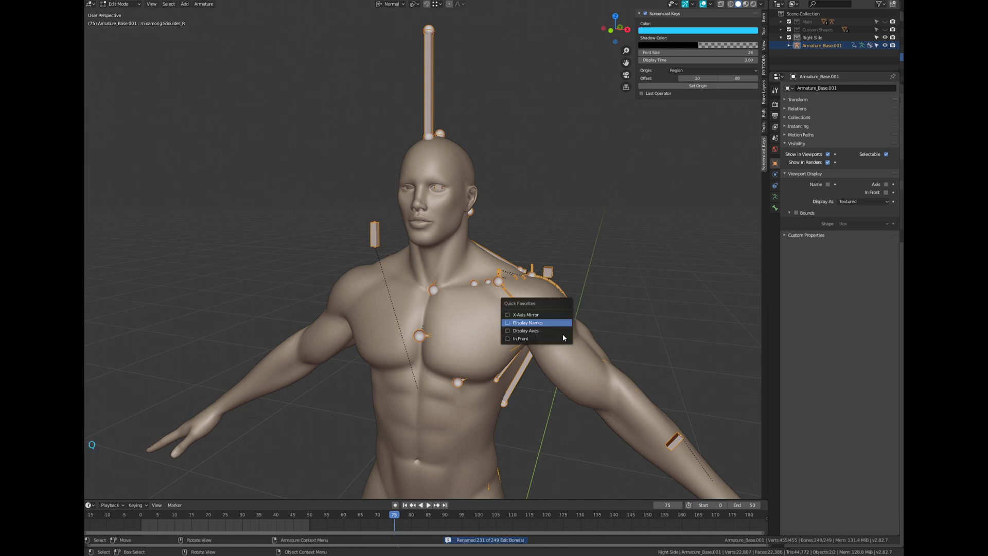
{"action": "key", "text": "Return"}
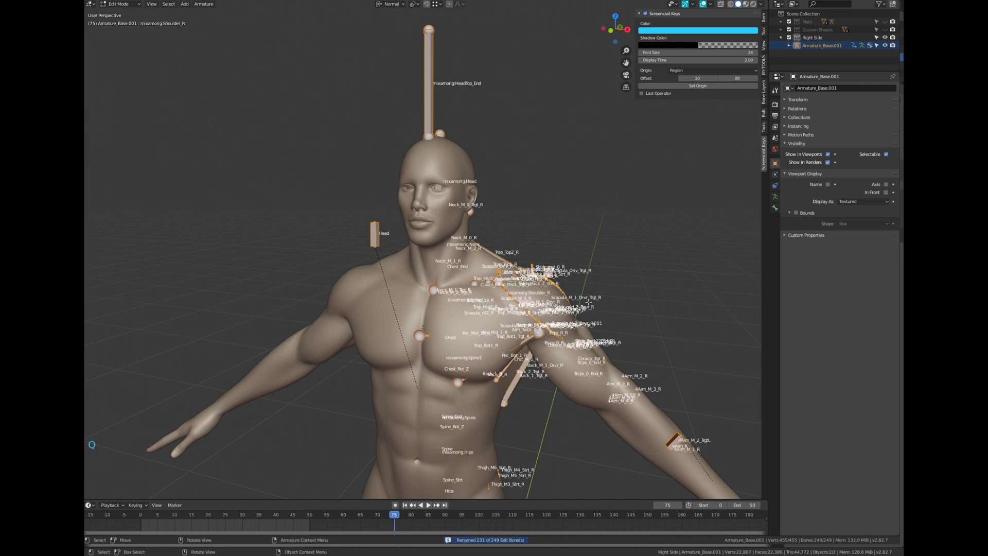
{"action": "left_click", "coordinate": [568, 296]}
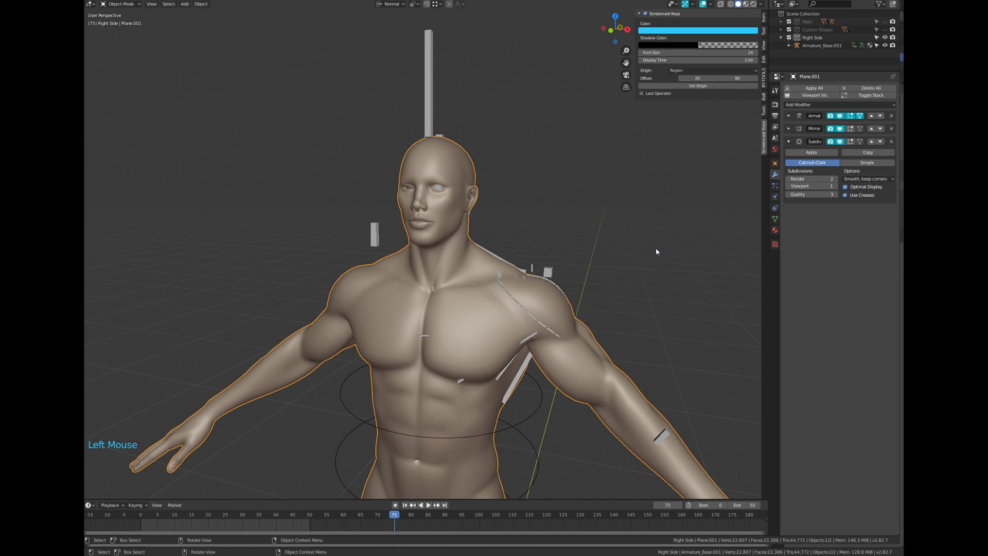
{"action": "left_click", "coordinate": [780, 230]}
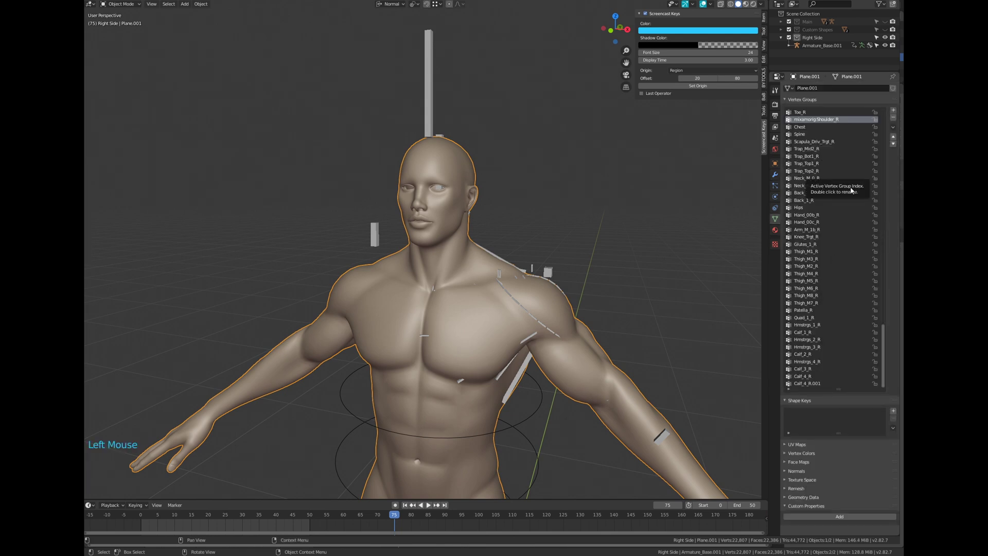
Delete the duplicate armature Armature_Base.001.
{"action": "left_click", "coordinate": [463, 130]}
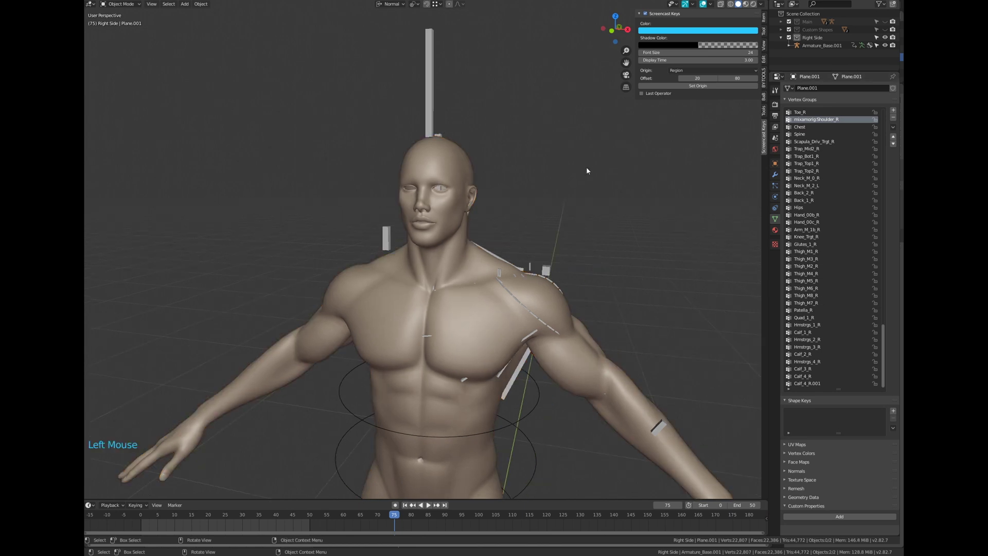
{"action": "double_click", "coordinate": [457, 127]}
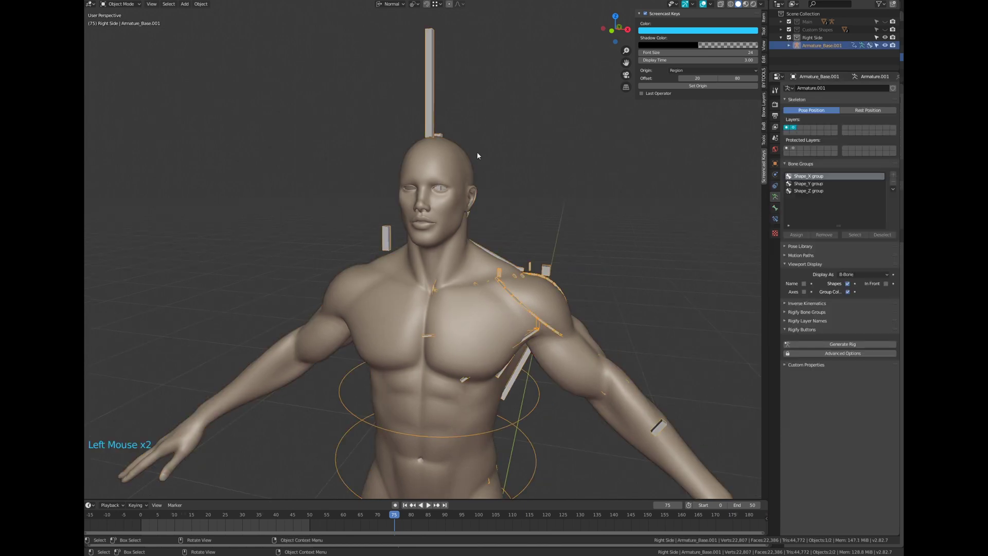
{"action": "key", "text": "x"}
{"action": "key", "text": "Return"}
On Plane.001, remove the Armature modifier and apply Mirror with Merge turned off.
{"action": "left_click", "coordinate": [507, 282]}
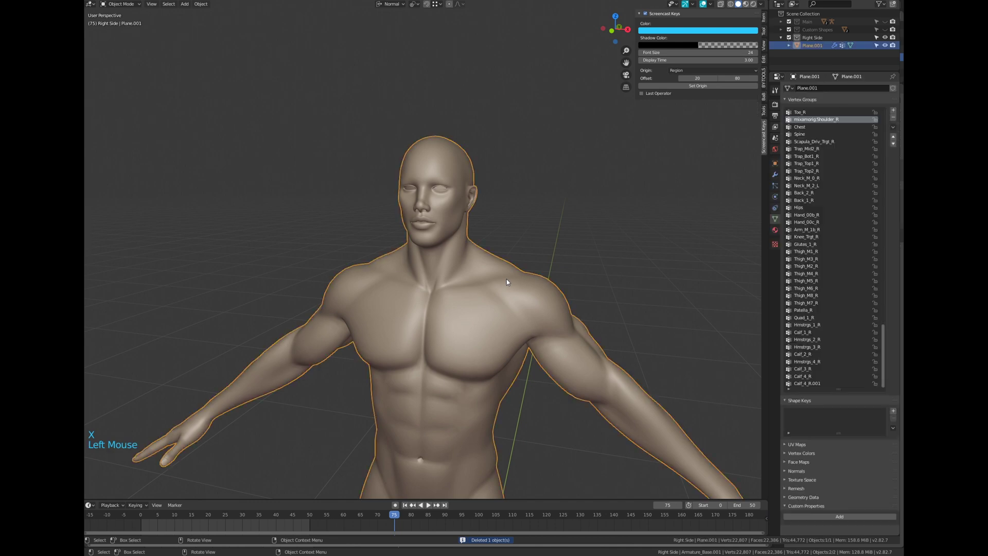
{"action": "left_click", "coordinate": [775, 174]}
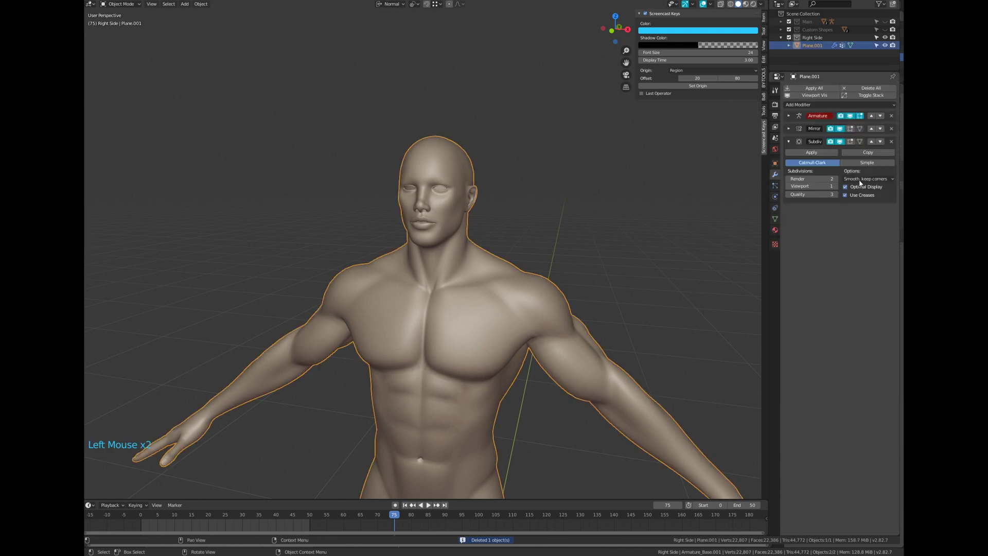
{"action": "left_click", "coordinate": [891, 116]}
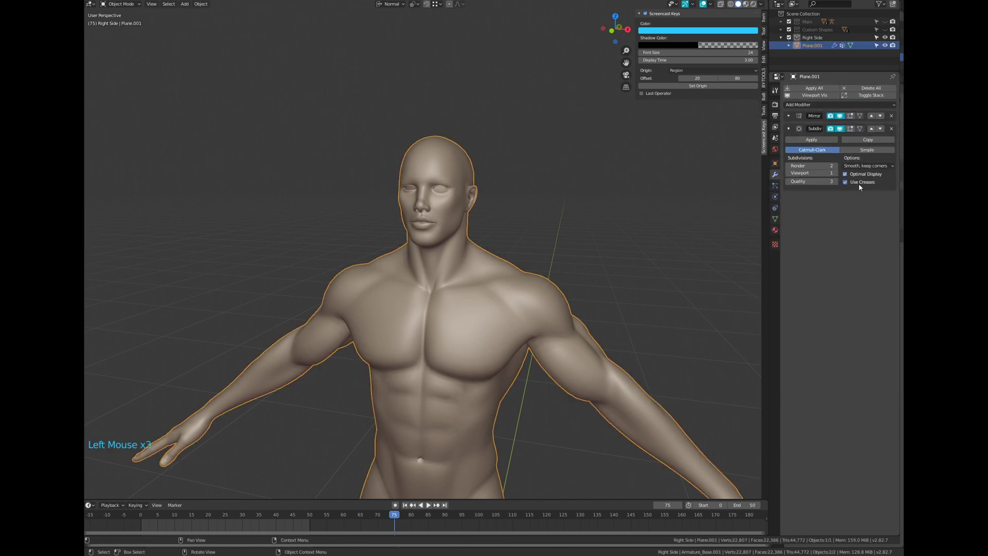
{"action": "left_click", "coordinate": [789, 116]}
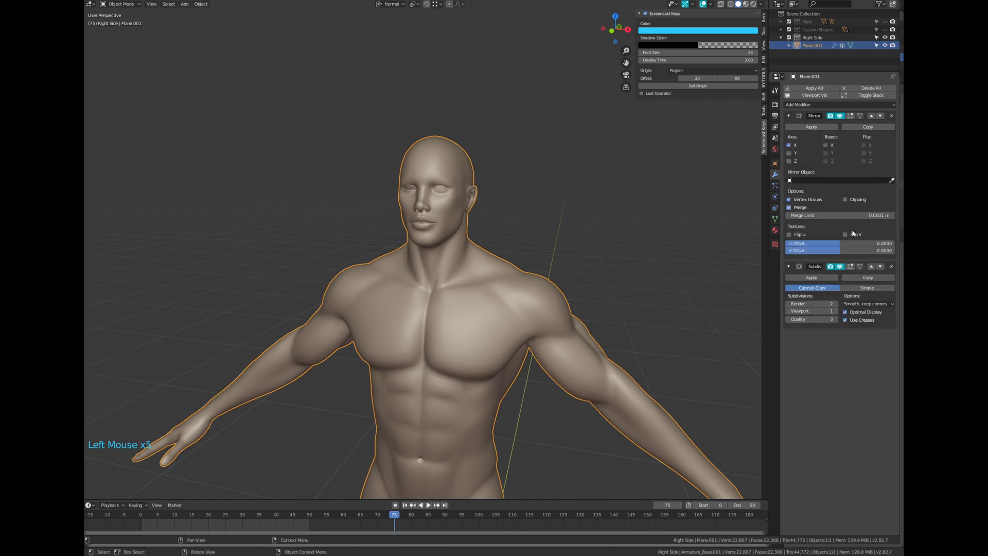
{"action": "left_click", "coordinate": [789, 207]}
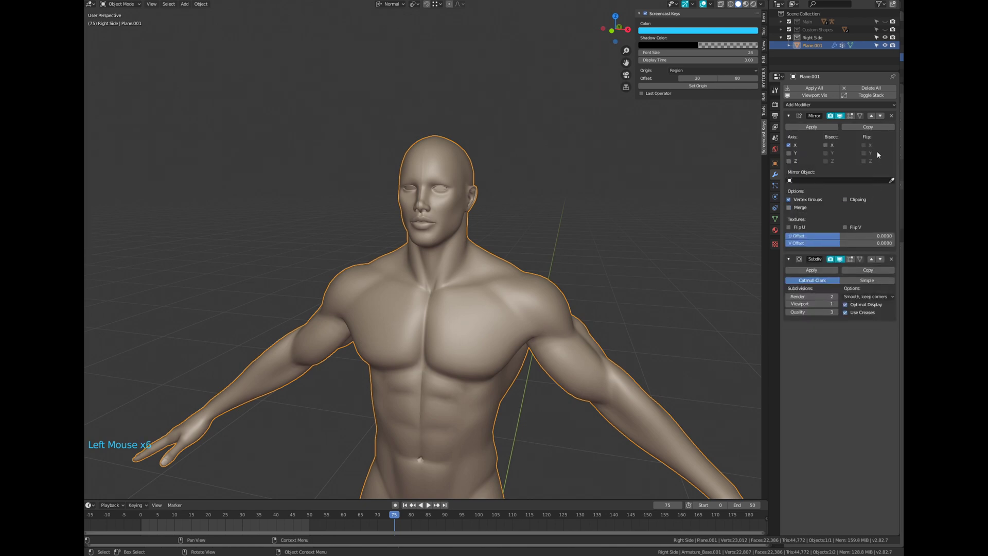
{"action": "left_click", "coordinate": [813, 127]}
{"action": "middle_click_drag", "start_coordinate": [631, 275], "coordinate": [629, 274]}
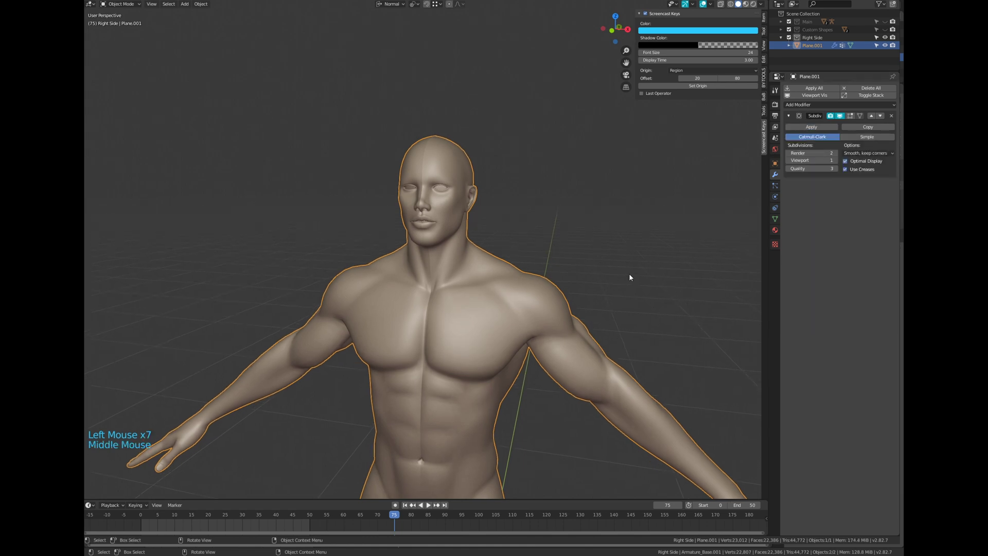
Delete one linked half of the Plane.001 body's vertices.
{"action": "key", "text": "Tab"}
{"action": "key", "text": "l"}
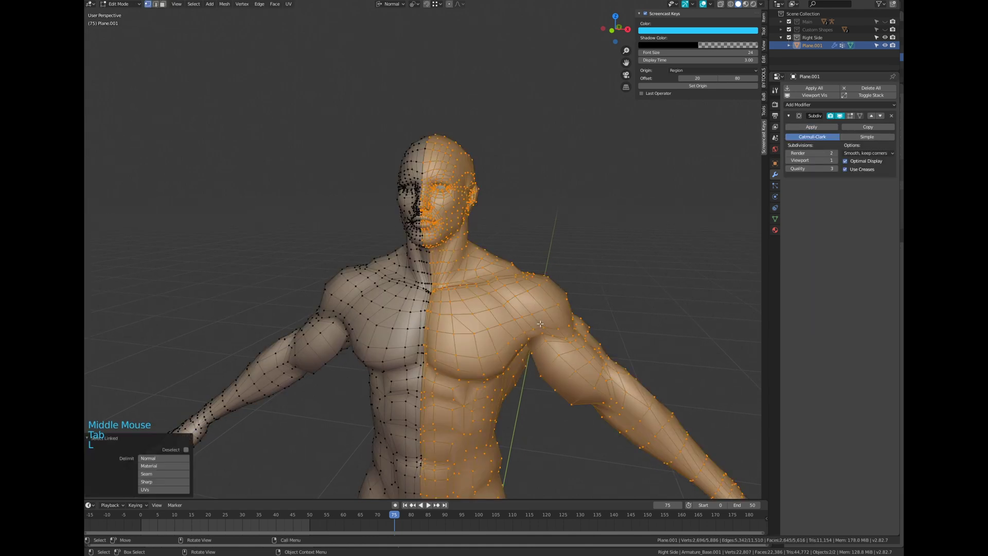
{"action": "key", "text": "x"}
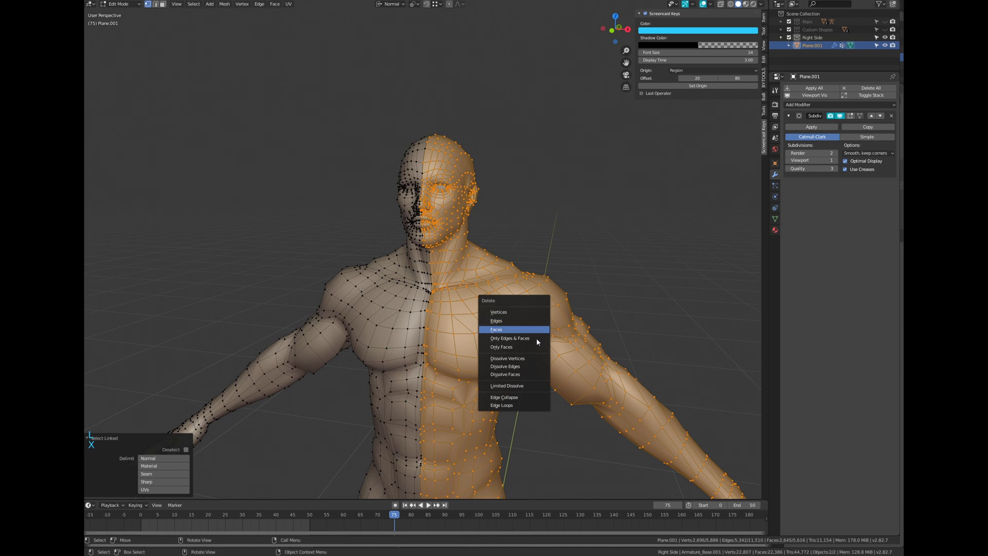
{"action": "left_click", "coordinate": [514, 312]}
{"action": "middle_click_drag", "start_coordinate": [552, 340], "coordinate": [581, 327]}
{"action": "key", "text": "Tab"}
Move the half-body into Main, unhide Main and hide the Right Side collection.
{"action": "key", "text": "m"}
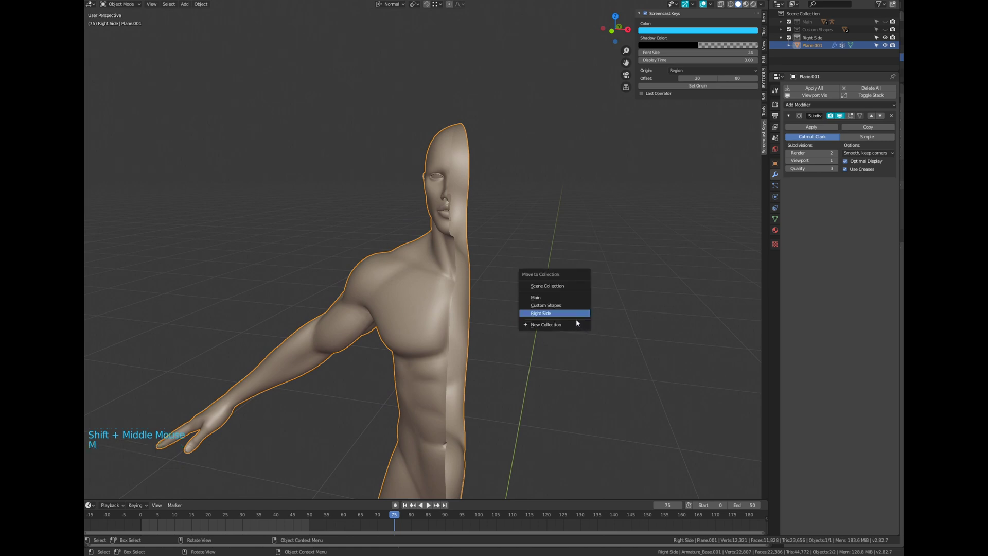
{"action": "left_click", "coordinate": [576, 297]}
{"action": "left_click", "coordinate": [781, 22]}
{"action": "left_click", "coordinate": [885, 22]}
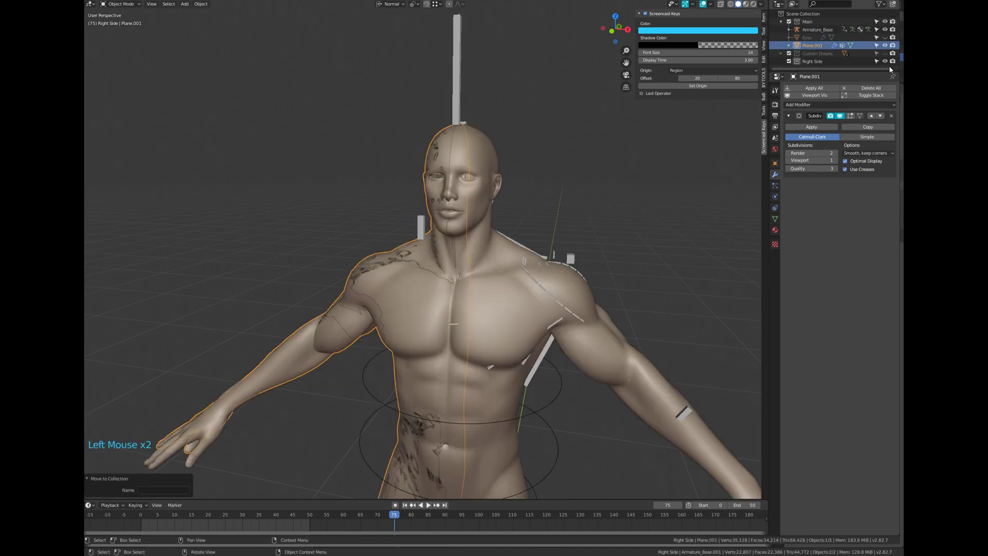
{"action": "left_click", "coordinate": [885, 62]}
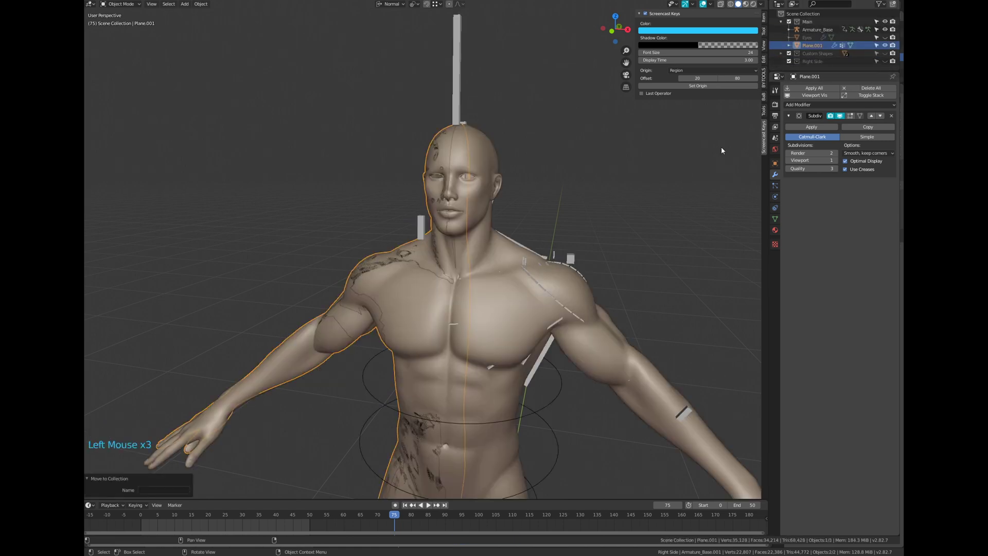
Hide Plane.006's Mirror modifier in the viewport, then select Plane.001 and Plane.006 together.
{"action": "left_click", "coordinate": [510, 263]}
{"action": "left_click", "coordinate": [789, 128]}
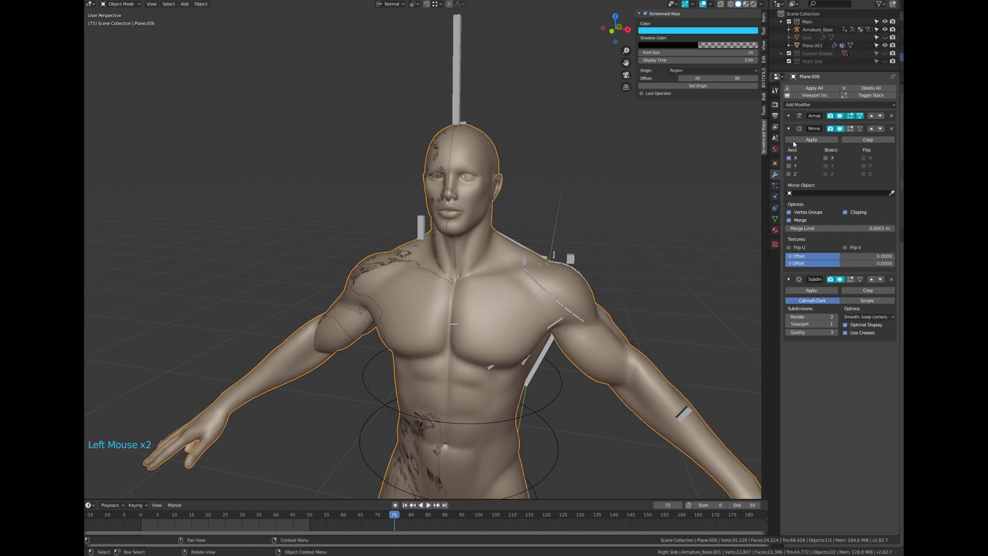
{"action": "left_click", "coordinate": [840, 128]}
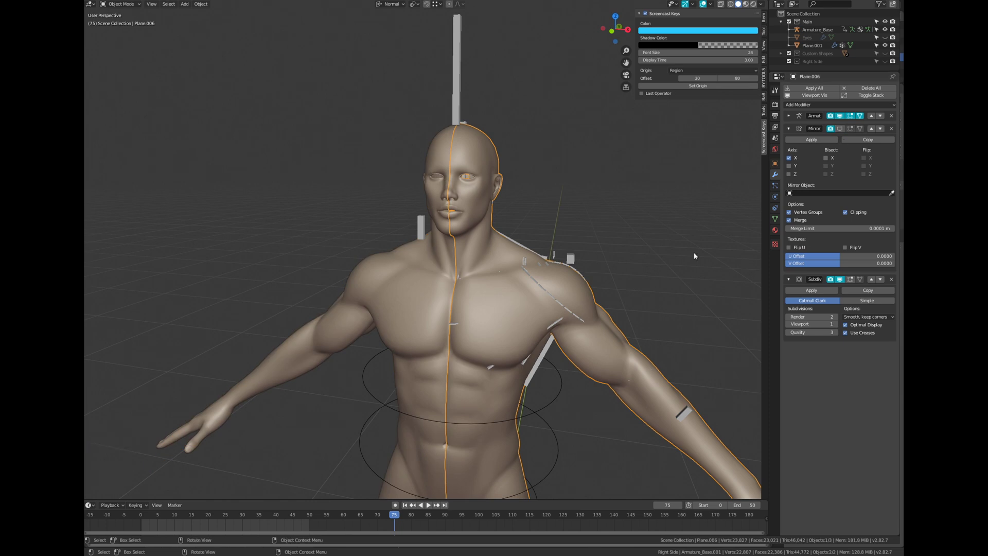
{"action": "middle_click_drag", "start_coordinate": [694, 252], "coordinate": [644, 246], "text": "shift"}
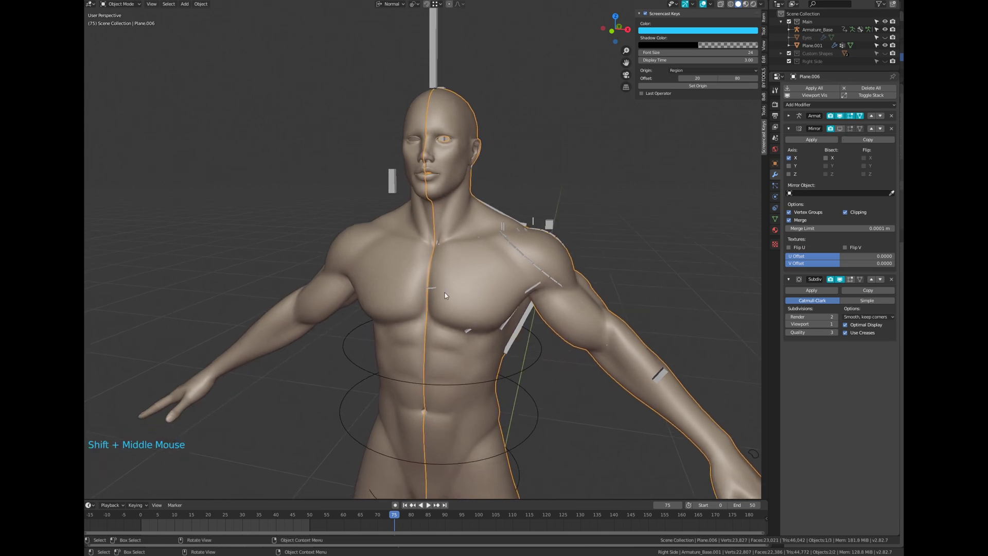
{"action": "left_click", "coordinate": [367, 276]}
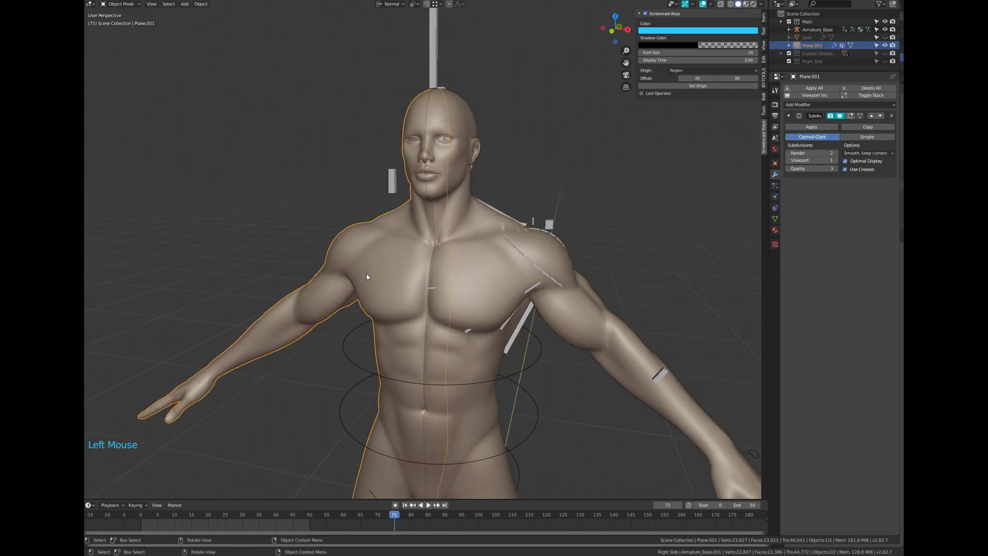
{"action": "left_click", "coordinate": [500, 281], "text": "shift"}
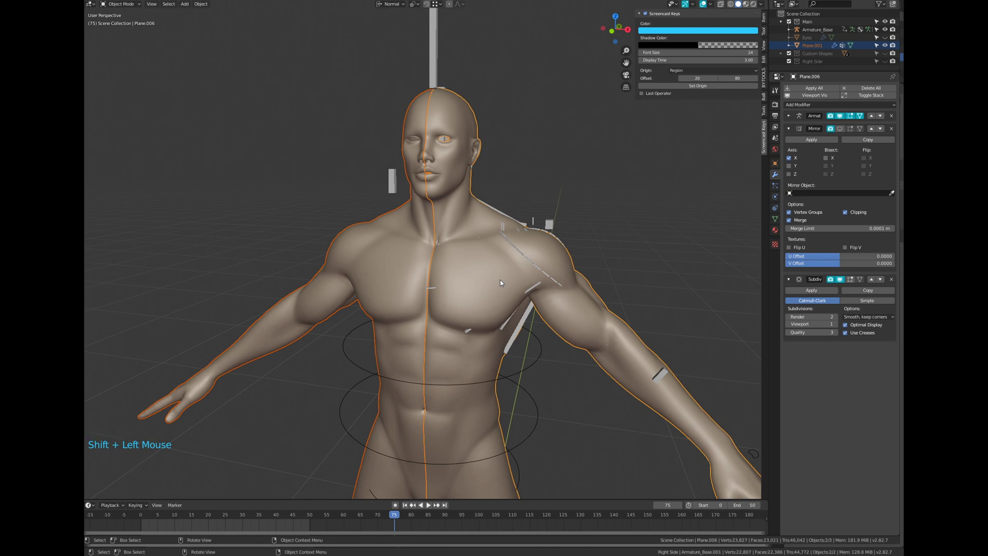
Join Plane.001 into the Plane.006 body with Ctrl+J.
{"action": "key", "text": "ctrl"}
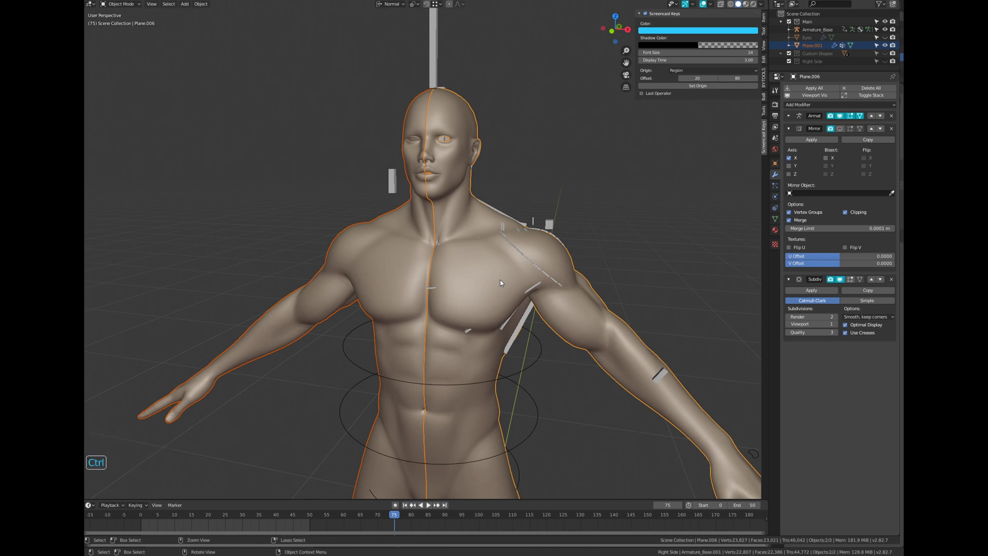
{"action": "key", "text": "ctrl+j"}
{"action": "middle_click_drag", "start_coordinate": [501, 282], "coordinate": [428, 299]}
Delete one linked half of the joined body's vertices, leaving a single side.
{"action": "key", "text": "Tab"}
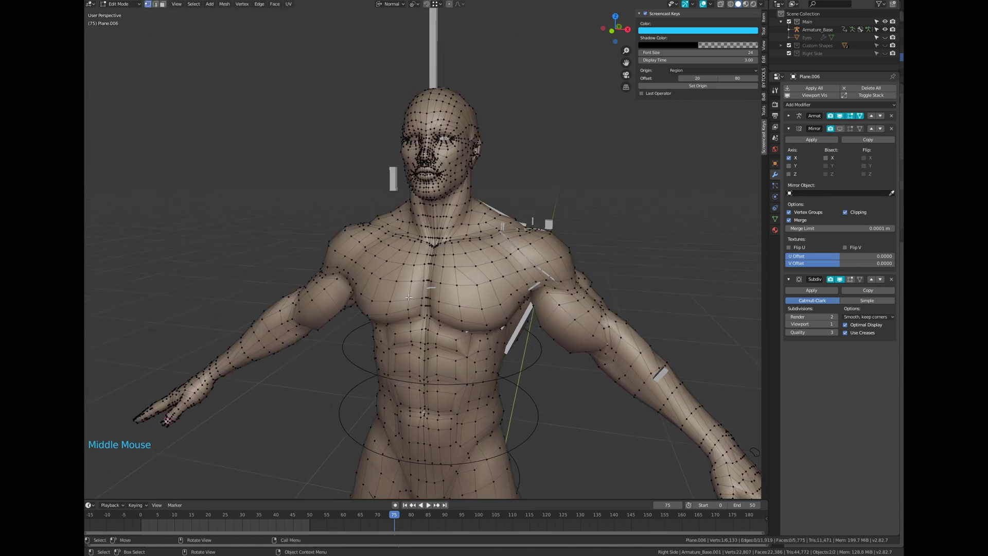
{"action": "key", "text": "q"}
{"action": "key", "text": "l"}
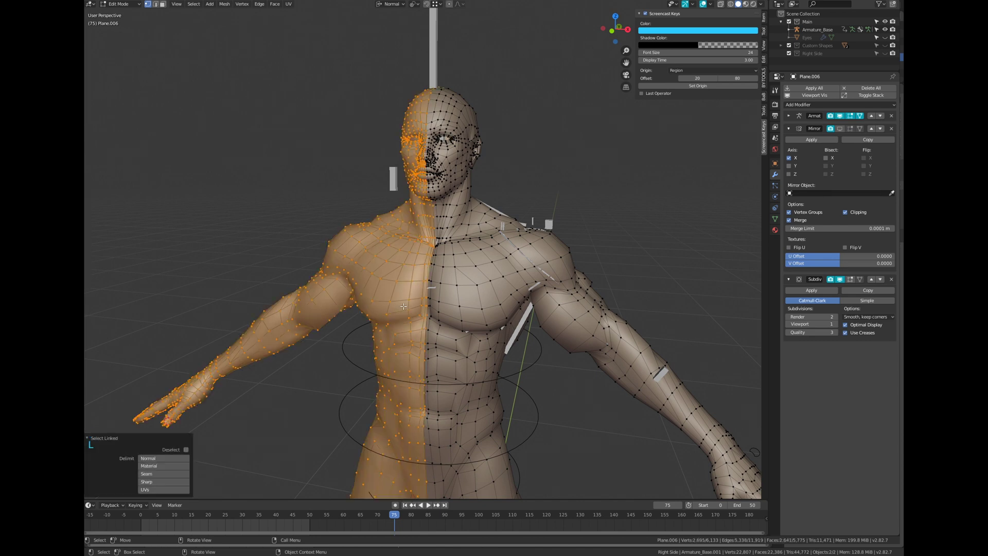
{"action": "key", "text": "x"}
{"action": "left_click", "coordinate": [404, 306]}
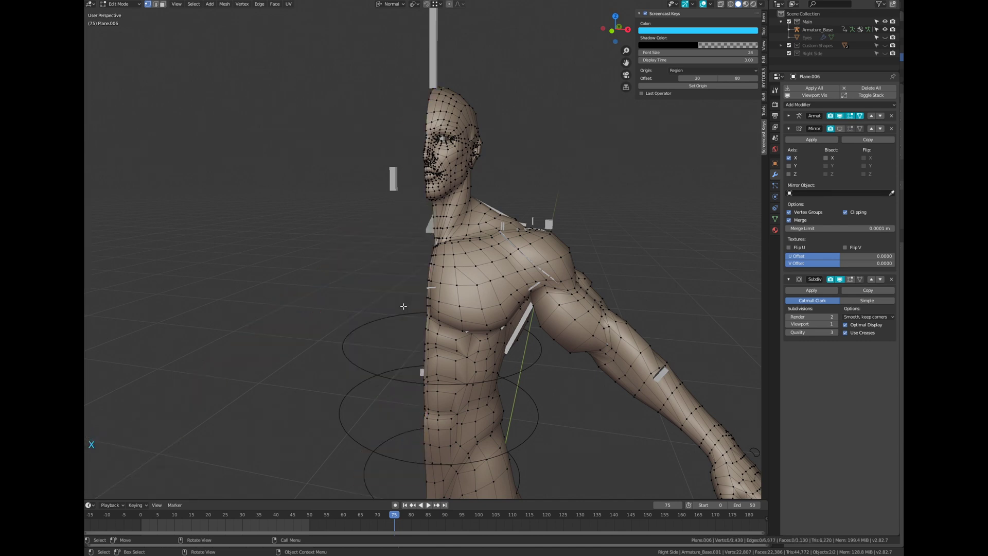
{"action": "middle_click_drag", "start_coordinate": [404, 306], "coordinate": [470, 308]}
{"action": "key", "text": "Tab"}
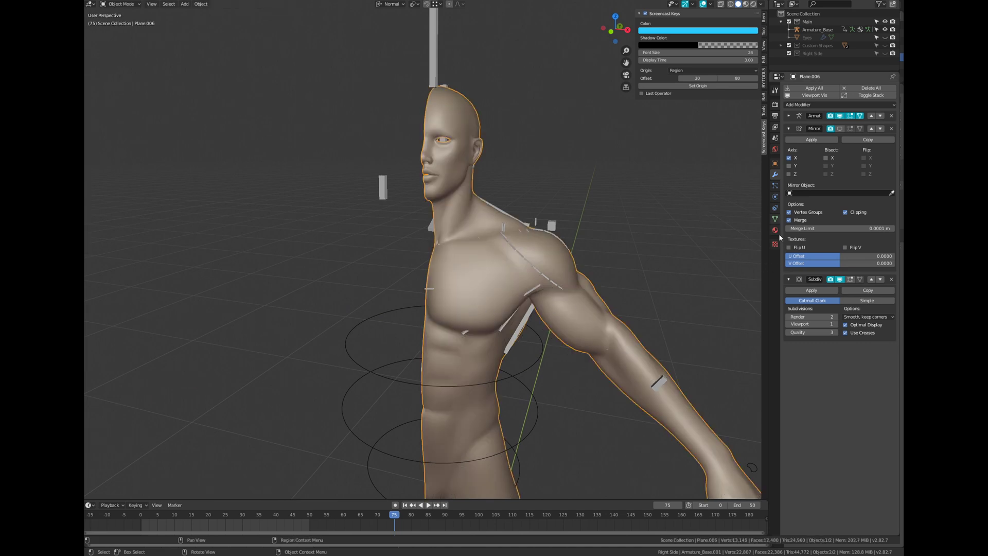
Re-enable the Mirror modifier's viewport display, collapse its panel, and scrub the timeline to frame 80.
{"action": "left_click", "coordinate": [840, 129]}
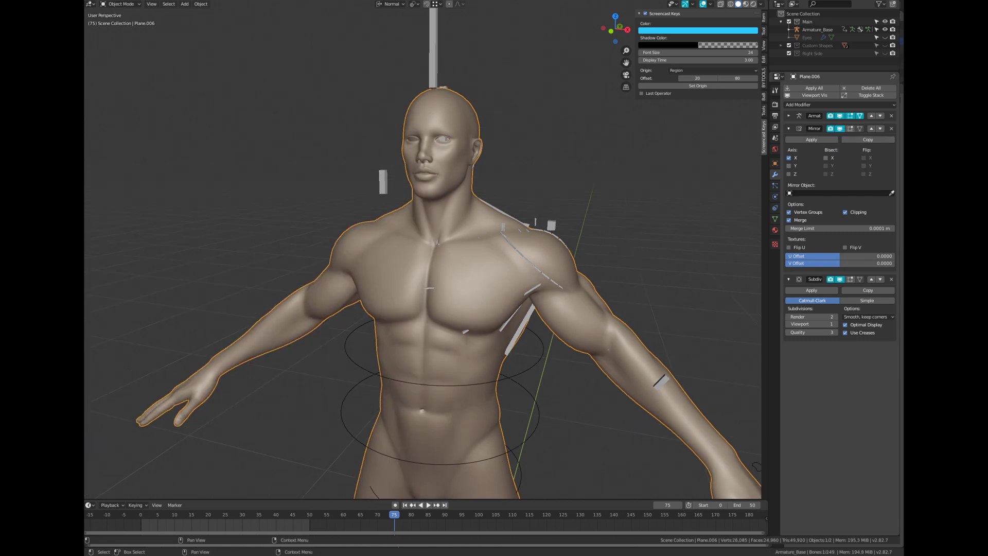
{"action": "left_click", "coordinate": [789, 129]}
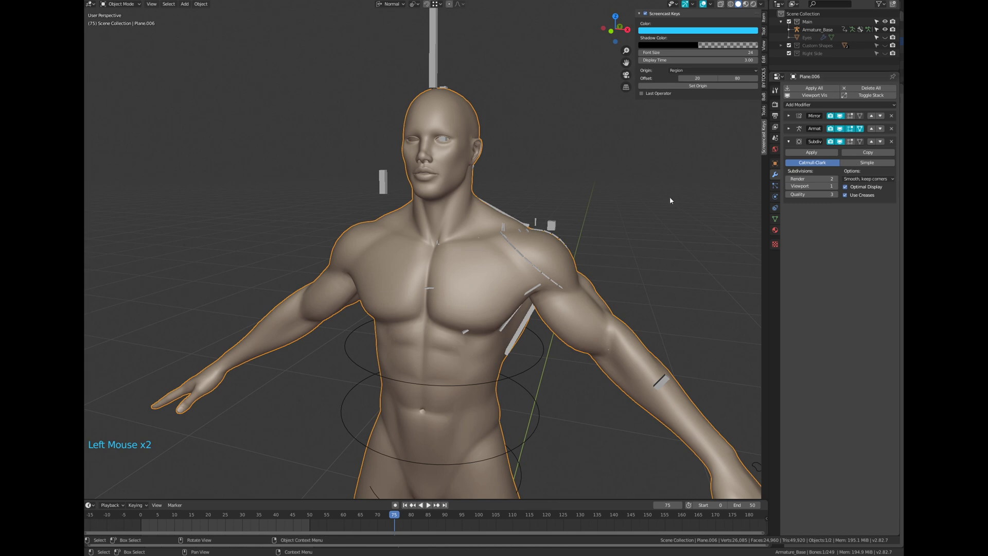
{"action": "mouse_move", "coordinate": [399, 531]}
{"action": "left_mouse_down"}
{"action": "mouse_move", "coordinate": [452, 530]}
{"action": "mouse_move", "coordinate": [411, 530]}
{"action": "left_mouse_up"}
Enter Pose Mode and move the Head bone to test the mesh deformation.
{"action": "key", "text": "ctrl+Tab"}
{"action": "left_click", "coordinate": [393, 194]}
{"action": "mouse_move", "coordinate": [393, 194]}
{"action": "left_mouse_down"}
{"action": "mouse_move", "coordinate": [402, 175]}
{"action": "mouse_move", "coordinate": [391, 237]}
{"action": "mouse_move", "coordinate": [394, 196]}
{"action": "left_mouse_up"}
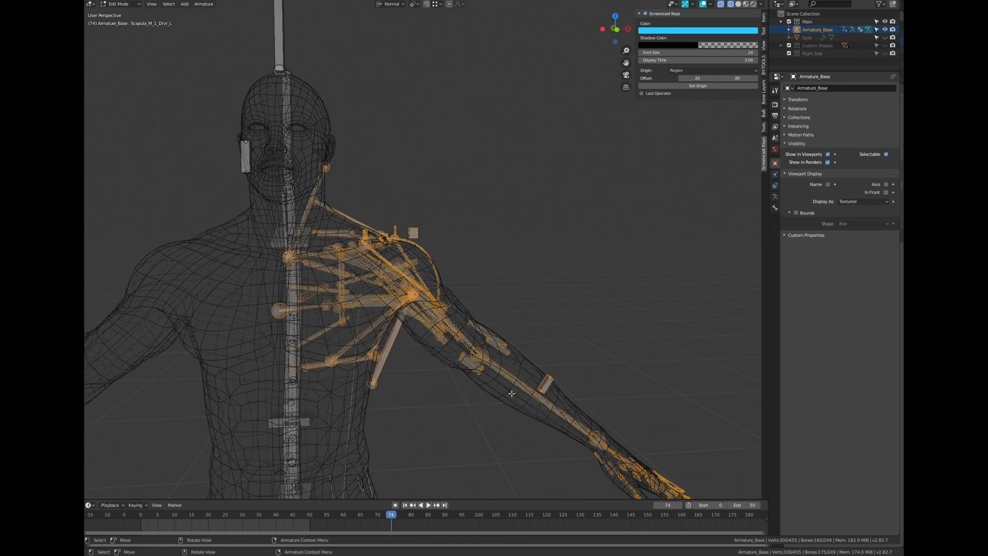
Symmetrize the selected armature bones from -X to +X, then select Shoulder_R.
{"action": "right_click", "coordinate": [515, 395]}
{"action": "key", "text": "Return"}
{"action": "middle_click_drag", "start_coordinate": [473, 387], "coordinate": [535, 400]}
{"action": "left_click", "coordinate": [397, 319]}
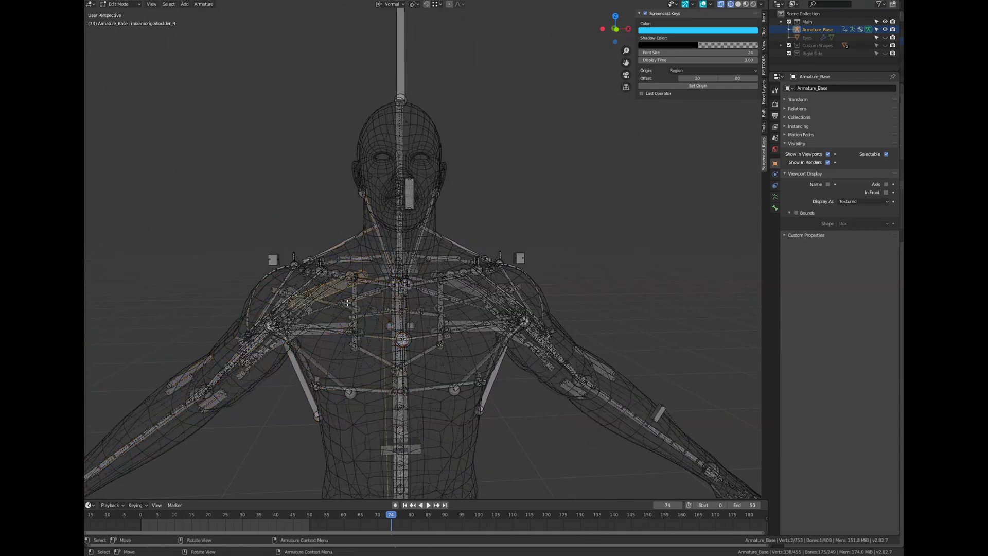
{"action": "middle_click_drag", "start_coordinate": [396, 319], "coordinate": [381, 321]}
Return the armature to Pose Mode with Solid viewport shading.
{"action": "key", "text": "ctrl+Tab"}
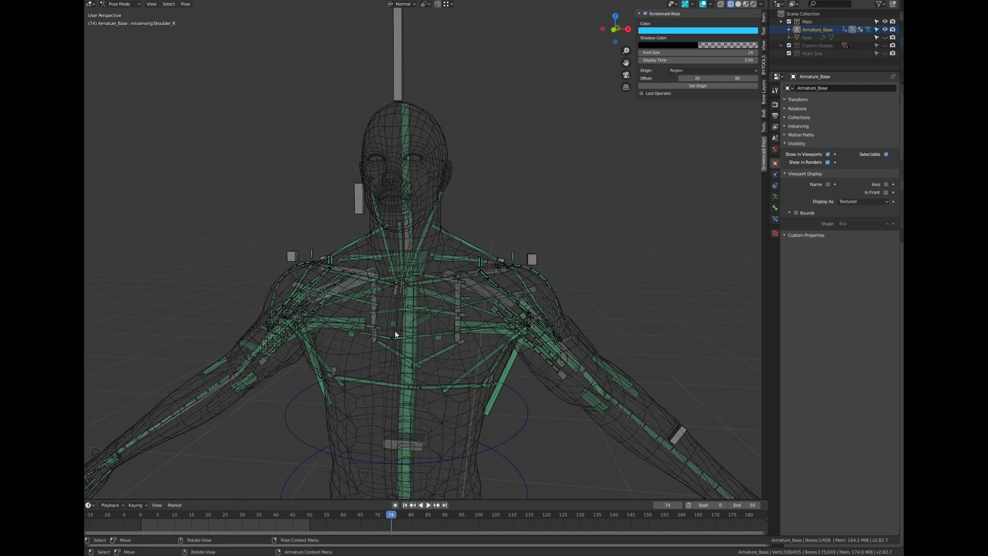
{"action": "key", "text": "z"}
{"action": "left_click", "coordinate": [489, 343]}
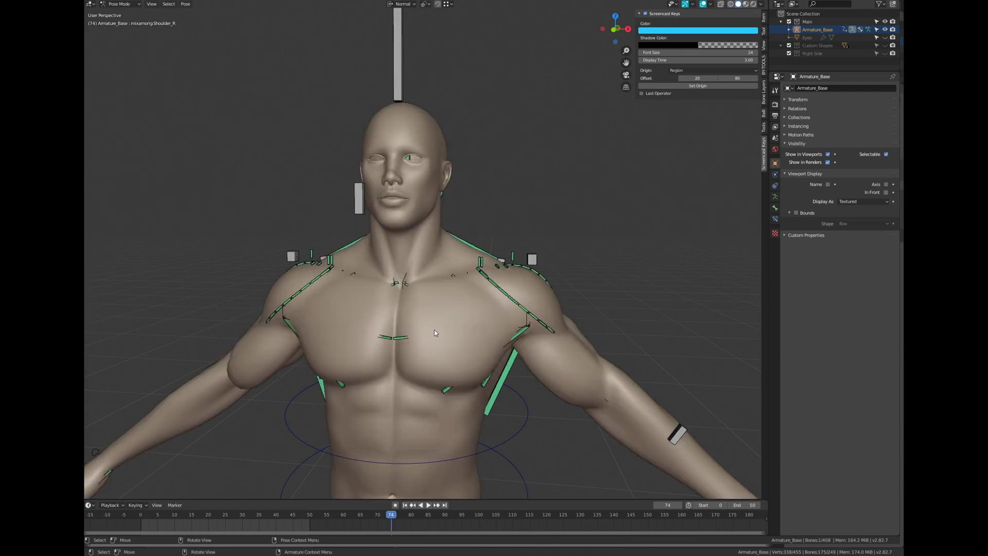